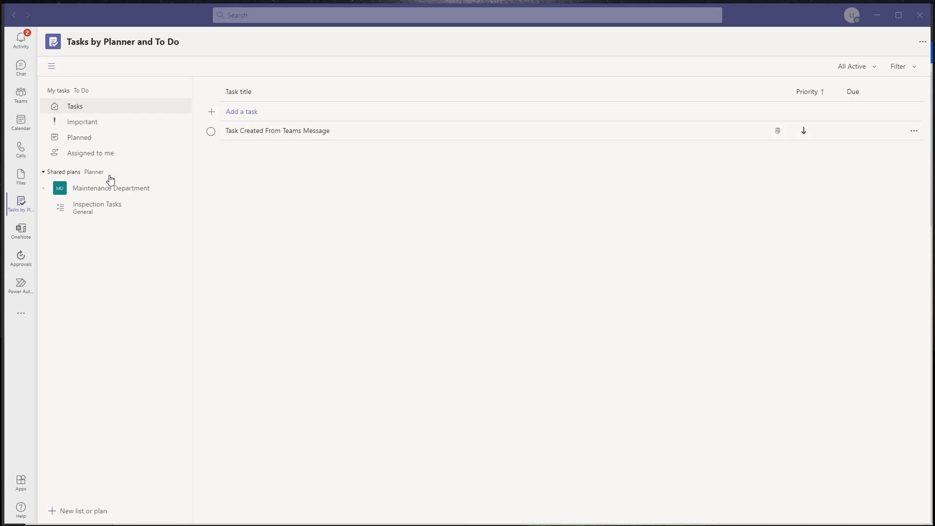
- Switch to To Do in the browser and review the Connected apps options for Planner and flagged email in its settings
left_click(370, 314)
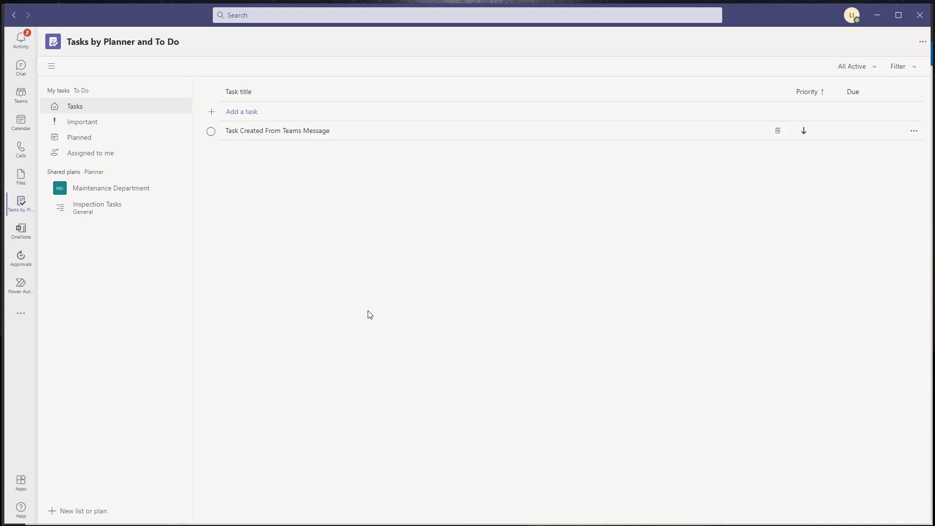
key("alt+Tab")
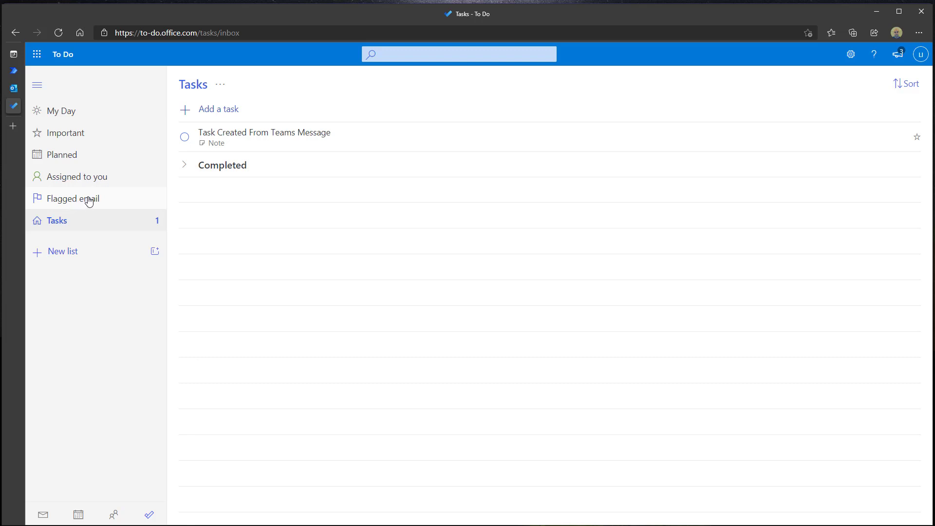
left_click(852, 55)
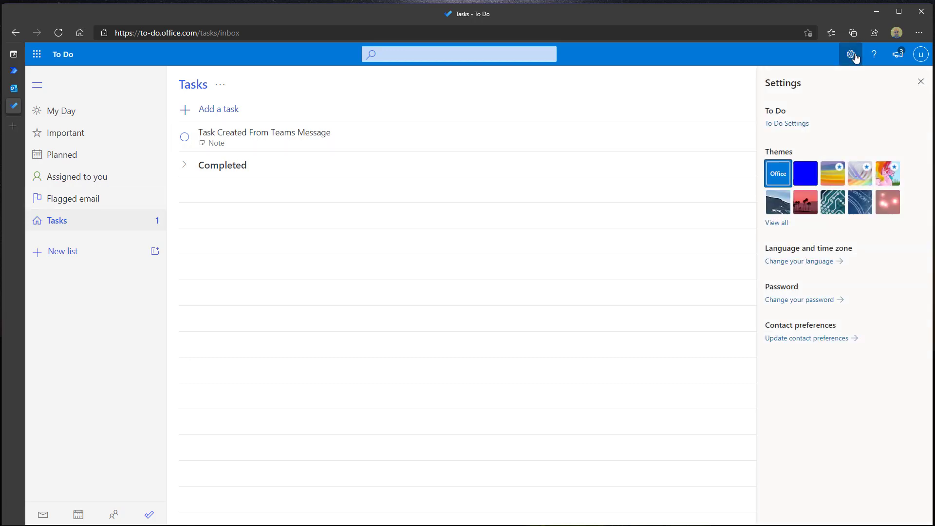
left_click(796, 125)
scroll(468, 287, "down", 5)
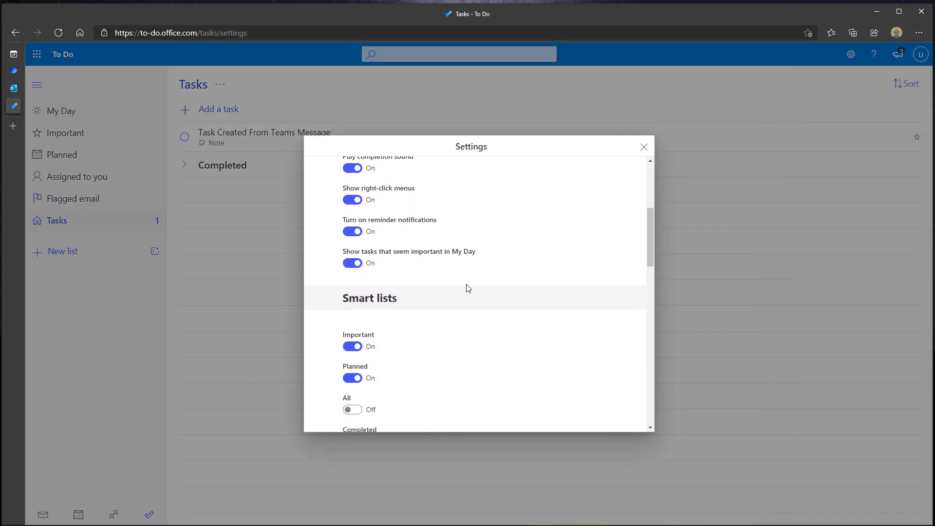
scroll(469, 288, "down", 6)
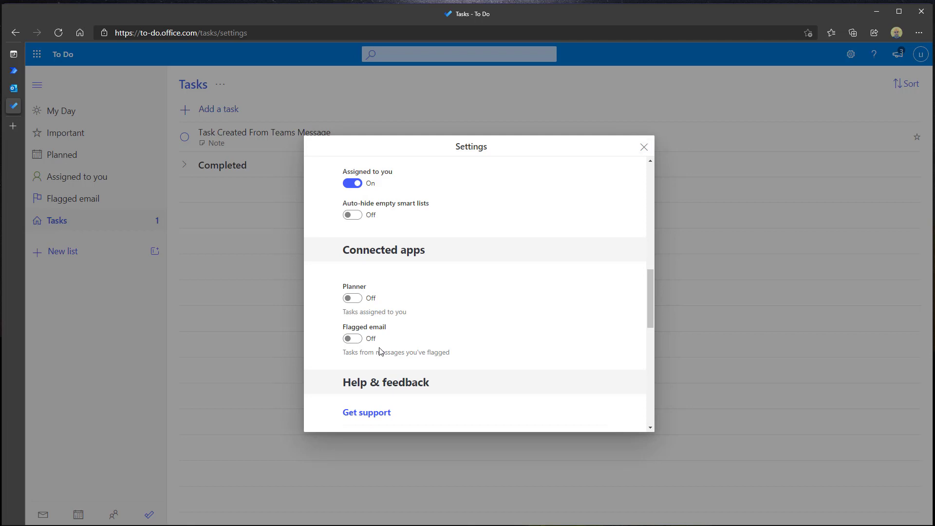
left_click(644, 147)
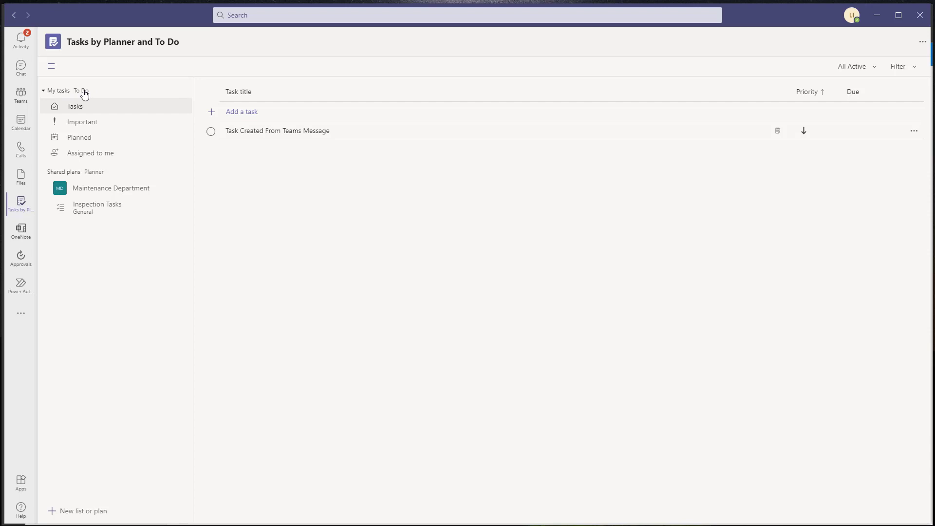
- Create a new list named Flow Flagged Email under My tasks in the Teams Tasks app
left_click(89, 511)
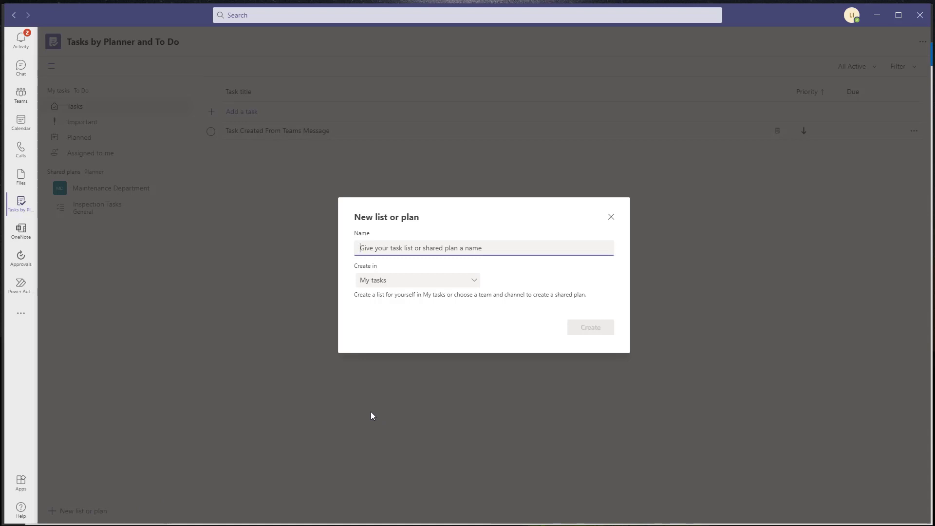
type("Flow Flag")
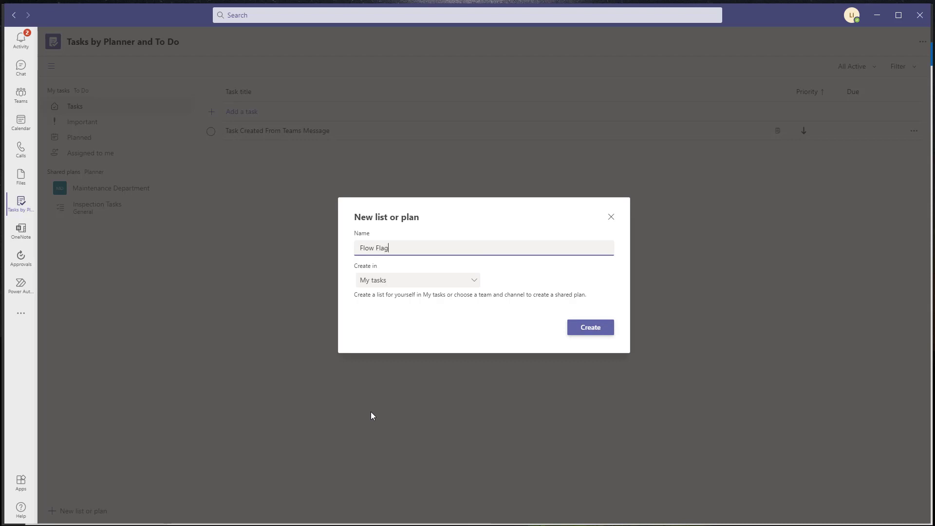
type("ged Email")
left_click(597, 333)
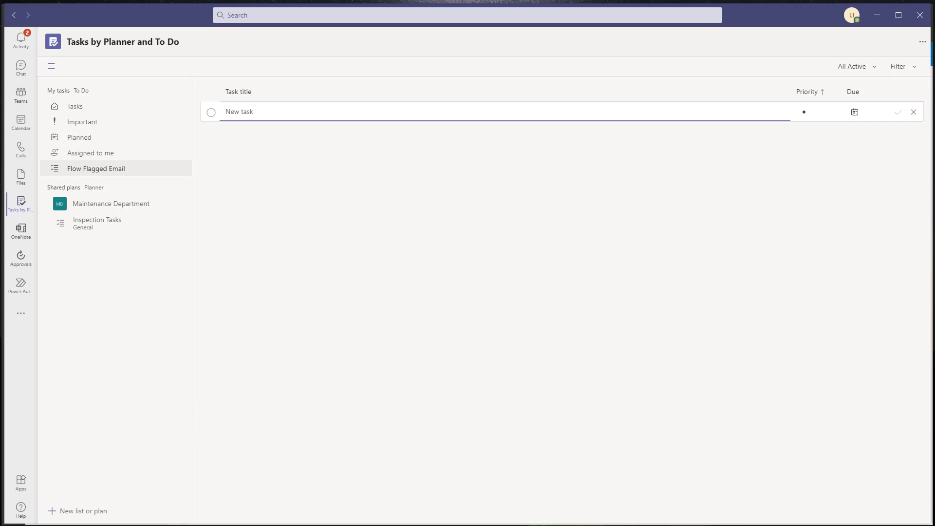
- Switch to Power Automate in the browser and search its templates for "flagged email"
left_click(198, 525)
left_click(245, 516)
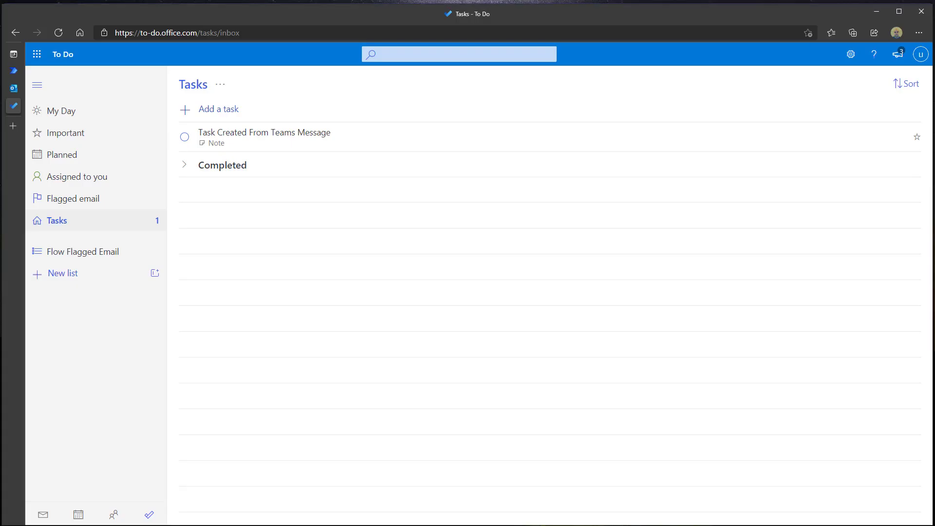
left_click(15, 72)
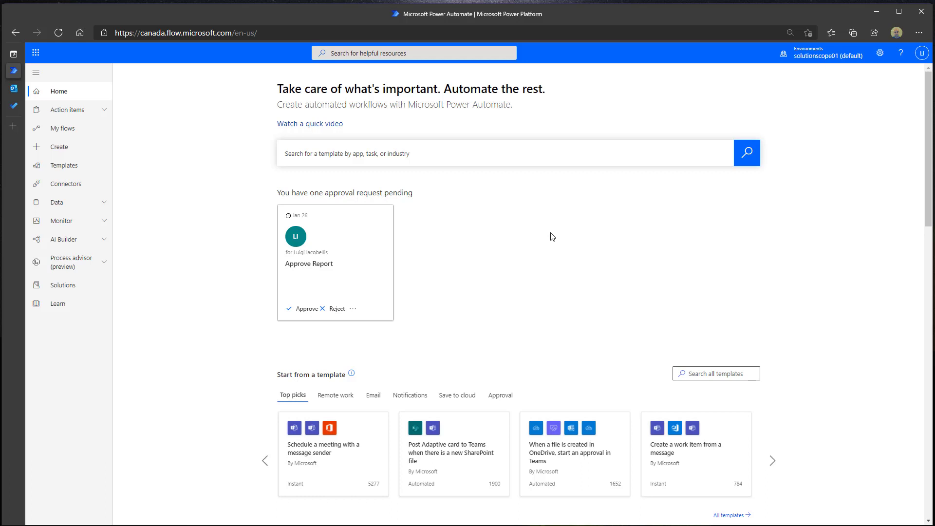
left_click(405, 155)
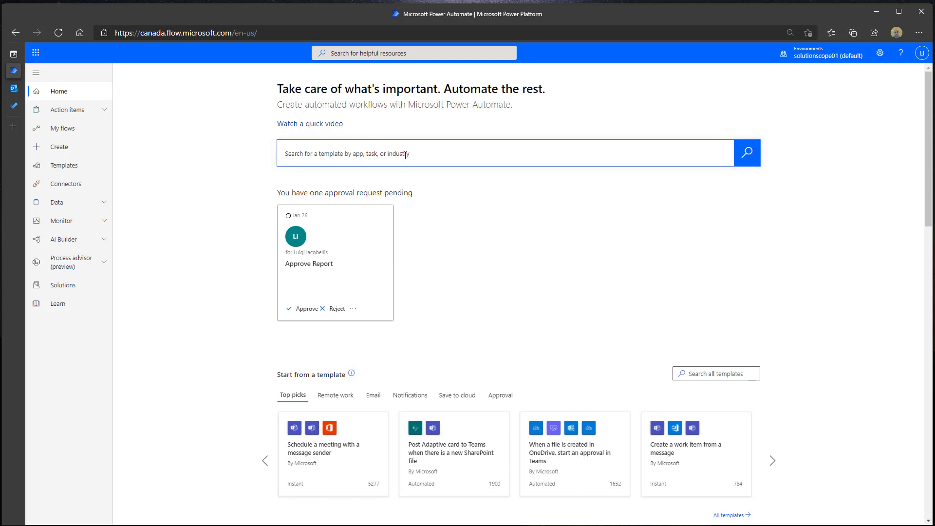
type("flagged email")
key("Return")
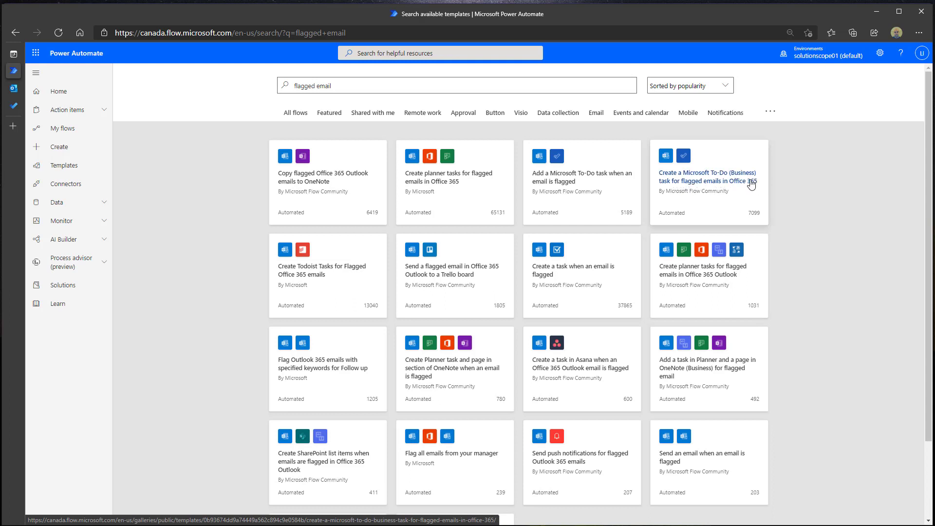
- Start a flow from the "Create a Microsoft To-Do (Business) task for flagged emails in Office 365" template and set the trigger folder to Inbox
left_click(721, 186)
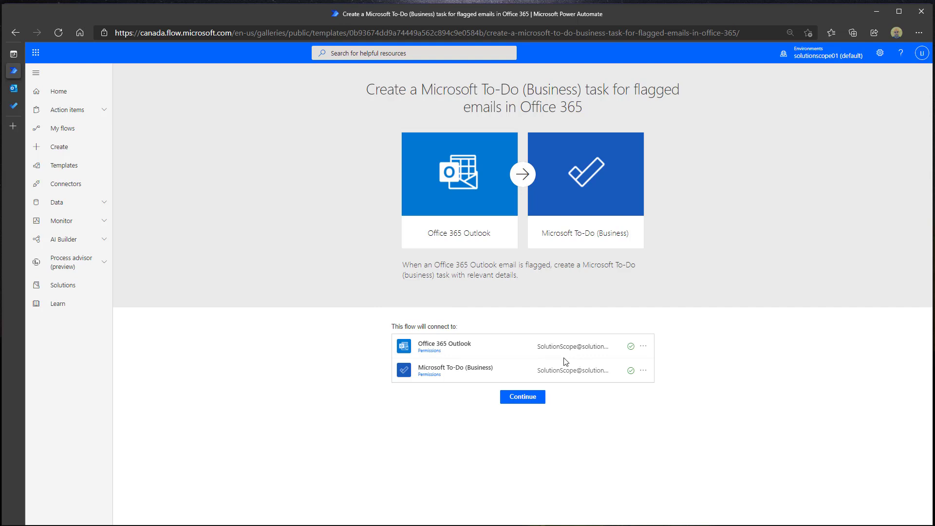
left_click(526, 400)
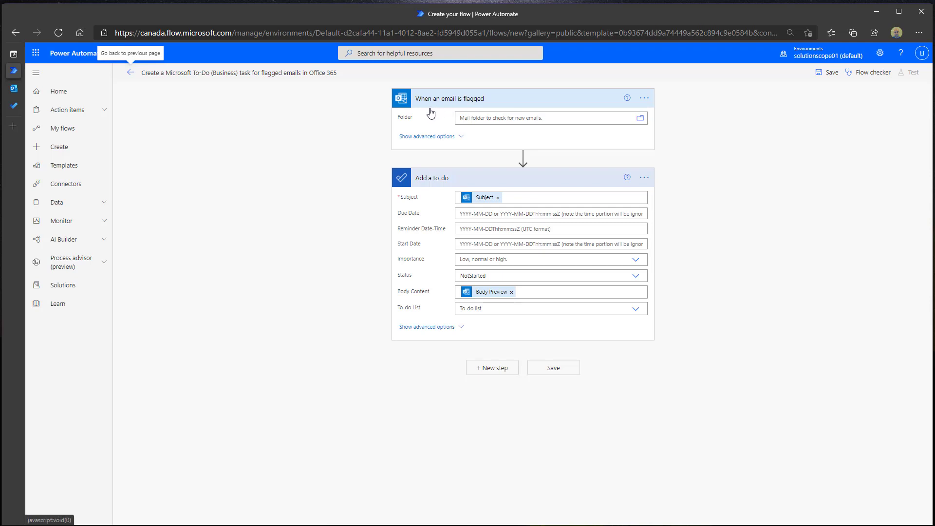
left_click(479, 123)
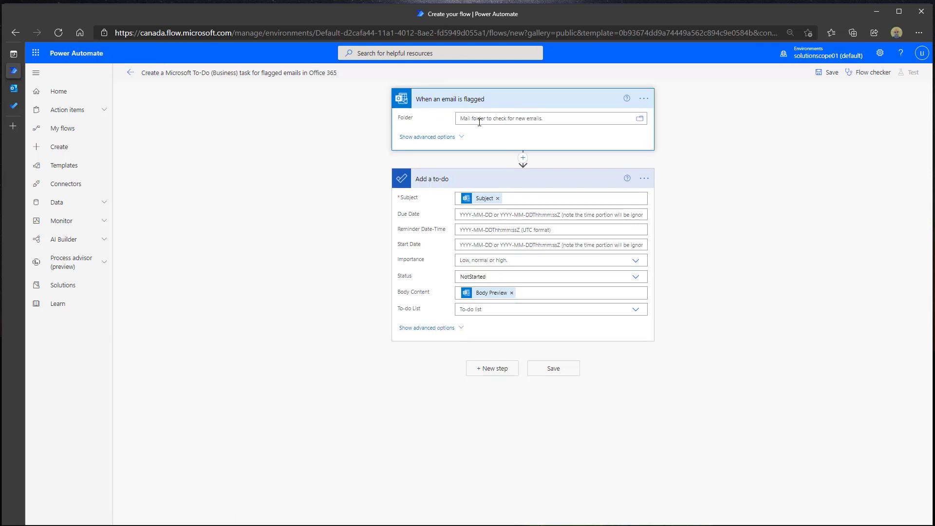
left_click(638, 122)
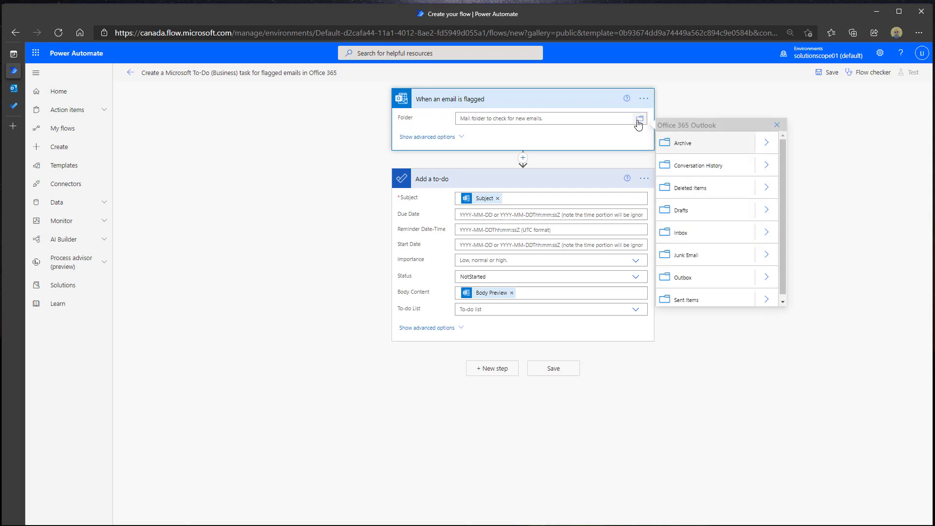
left_click(682, 237)
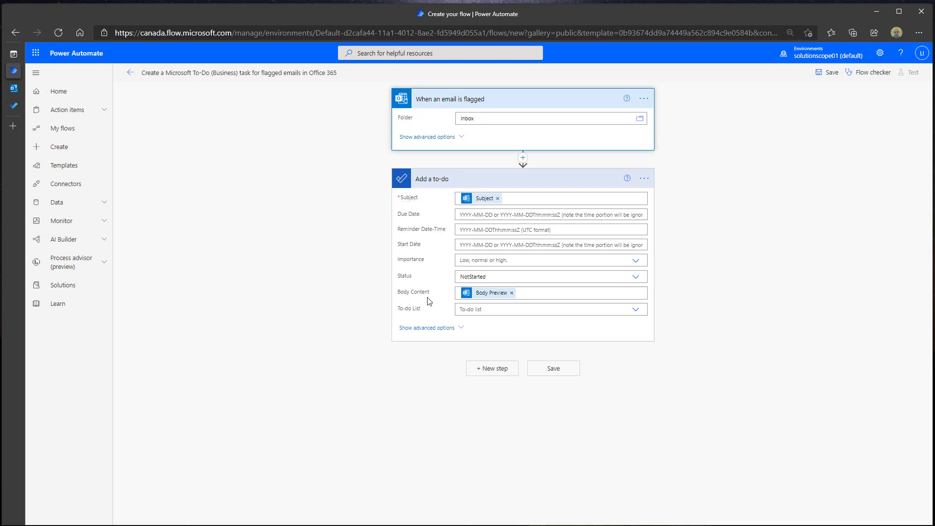
- Set the Add a to-do action's To-do List to Flow Flagged Email and save the flow
mouse_move(484, 299)
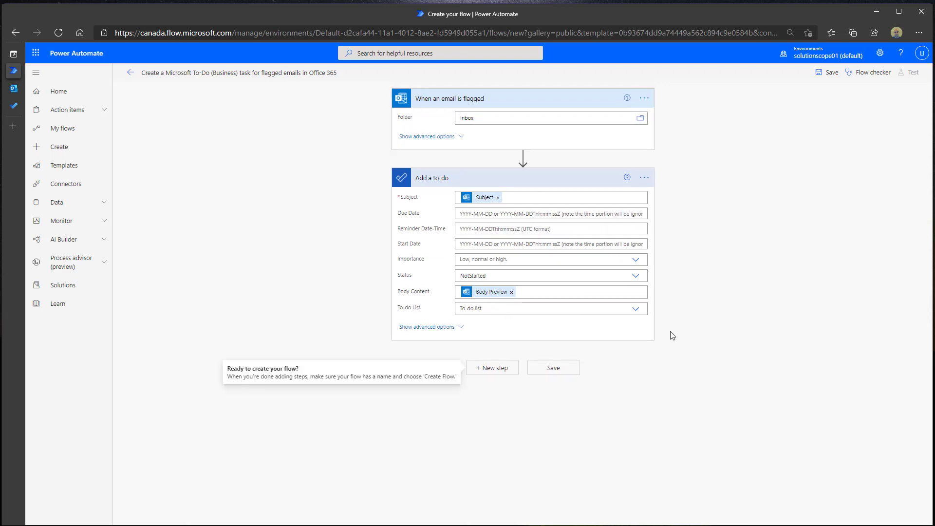
left_click(634, 309)
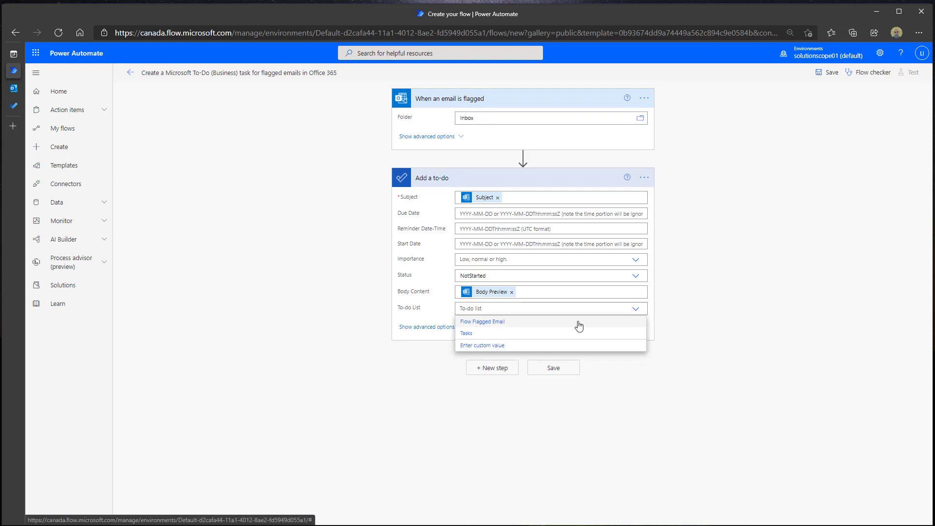
left_click(483, 323)
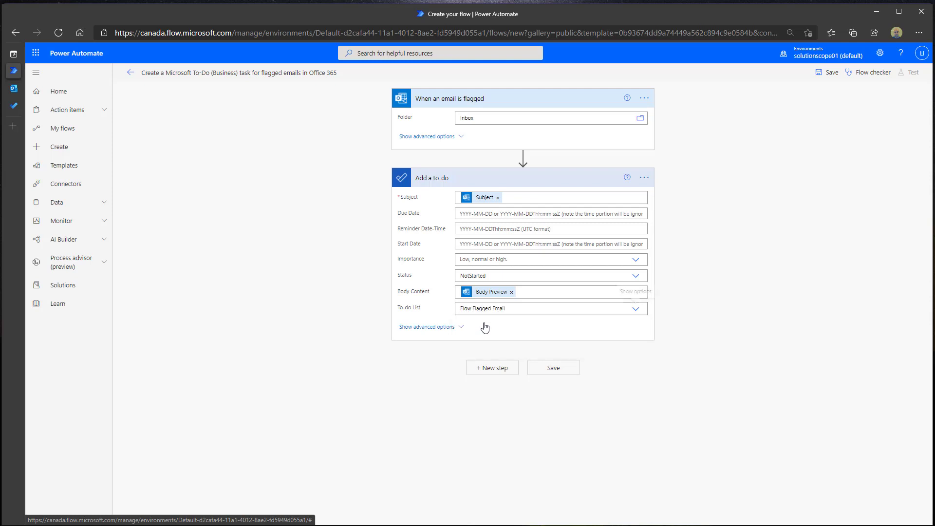
left_click(553, 370)
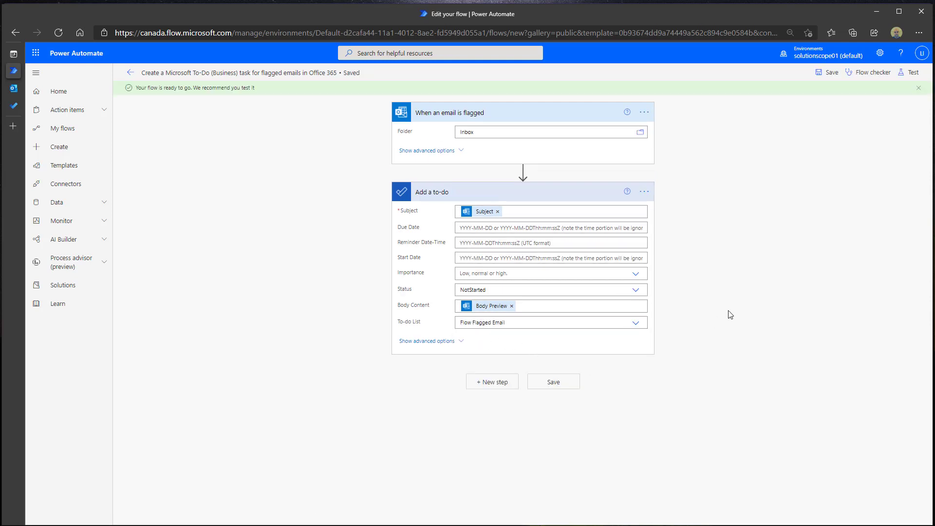
- Start a manual test of the saved flow
left_click(909, 81)
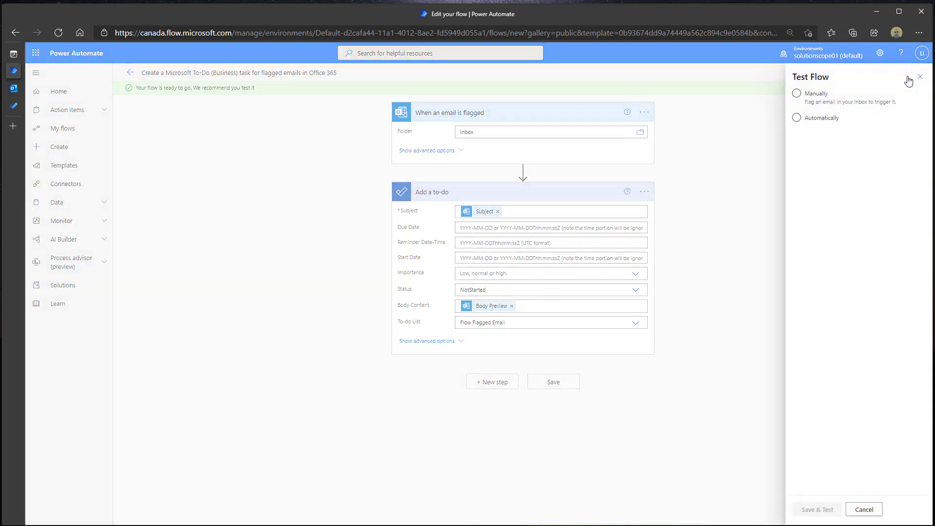
left_click(823, 97)
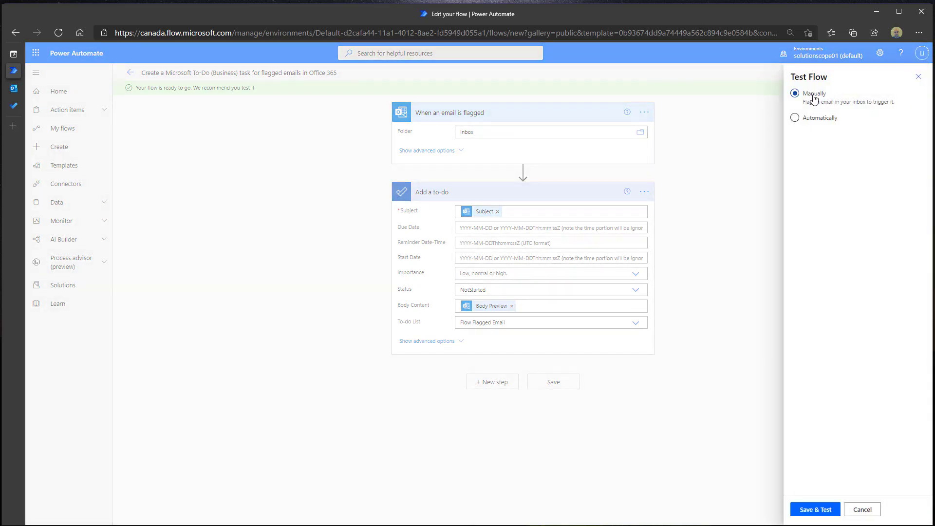
left_click(827, 517)
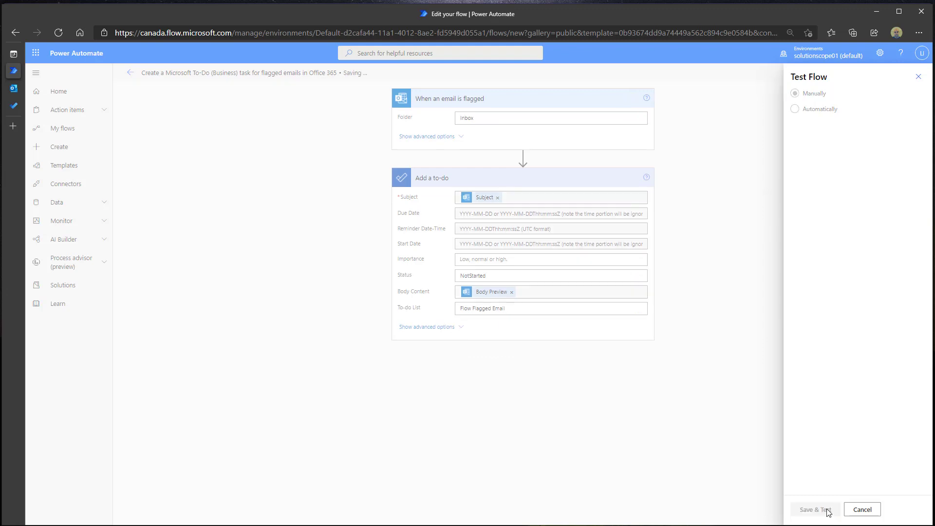
- Switch to Outlook and flag the "Review this Report ASAP" email in the inbox to trigger the flow
left_click(13, 90)
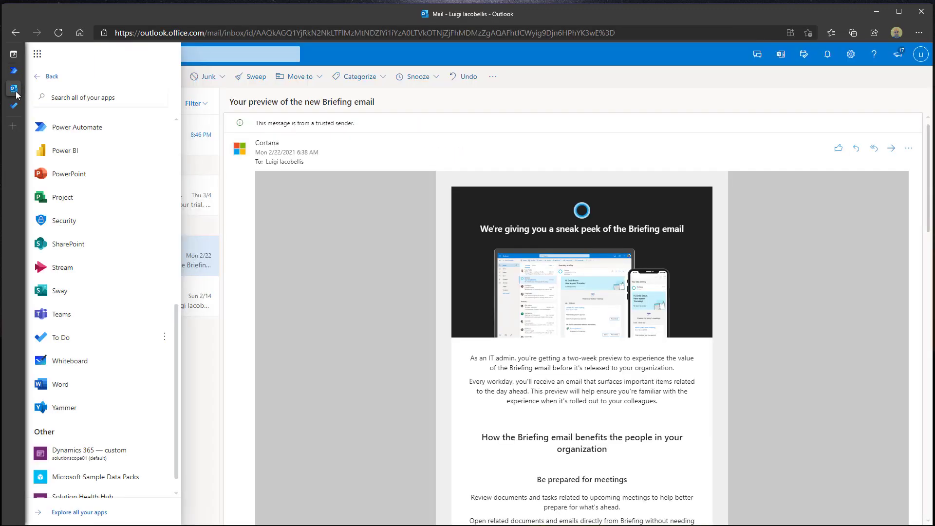
left_click(321, 189)
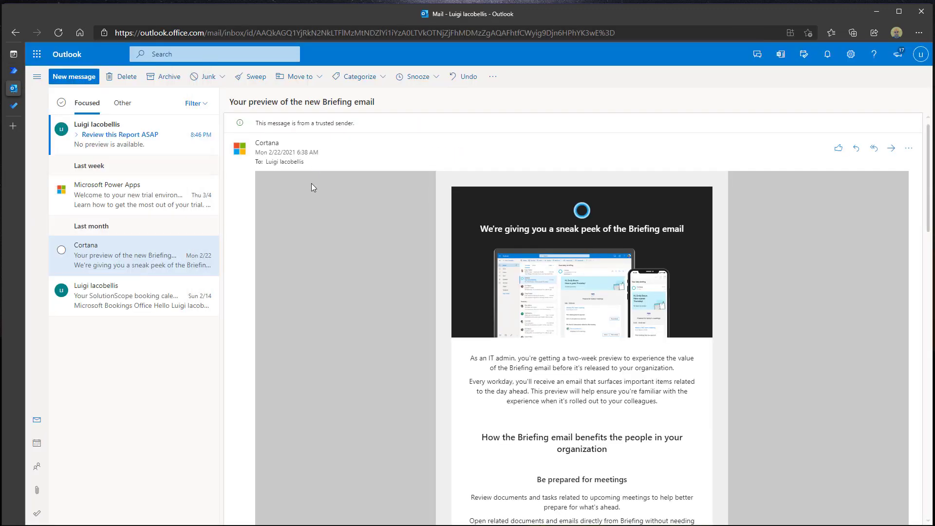
left_click(115, 145)
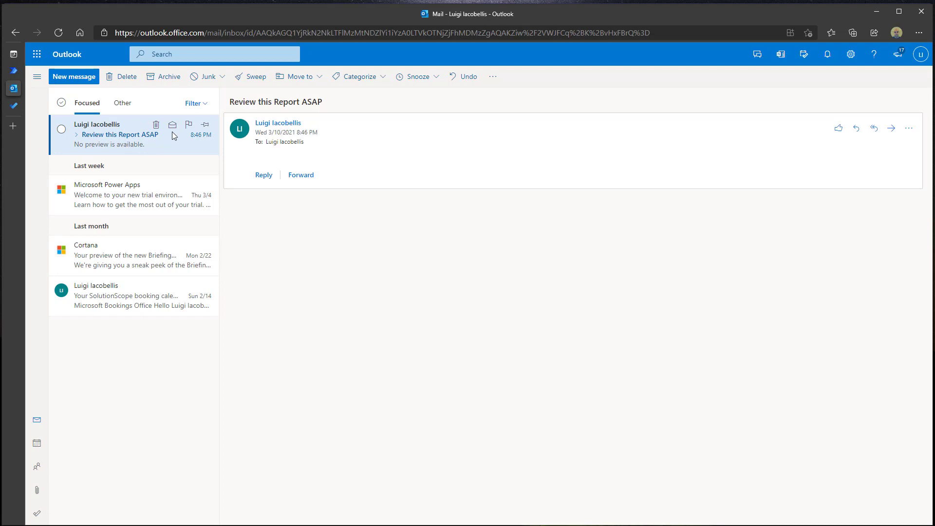
left_click(189, 127)
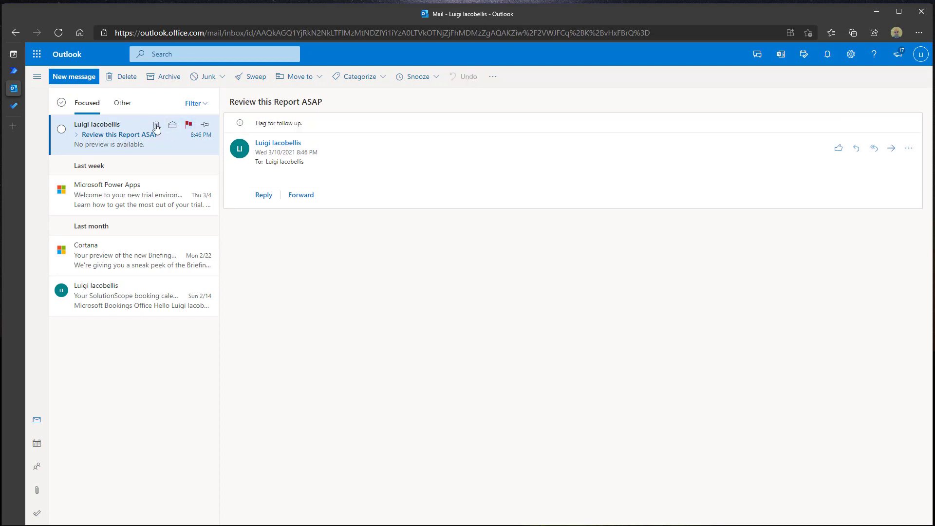
- Check the test run in Power Automate and the Flow Flagged Email list in Teams, and return to the run history
left_click(13, 74)
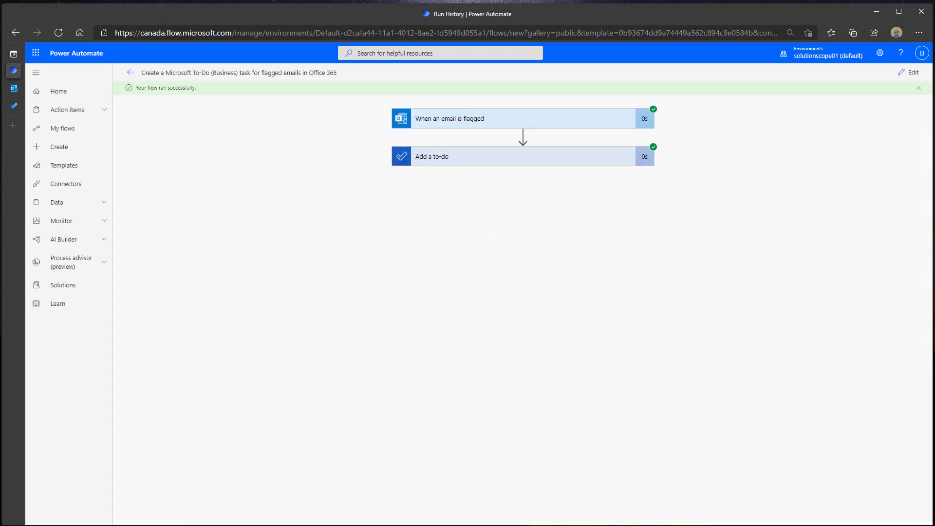
key("alt+Tab")
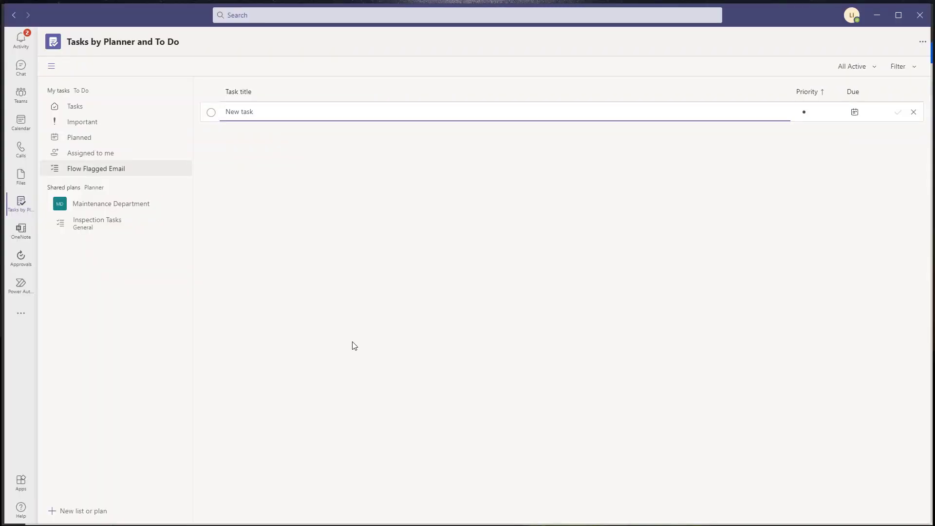
left_click(97, 158)
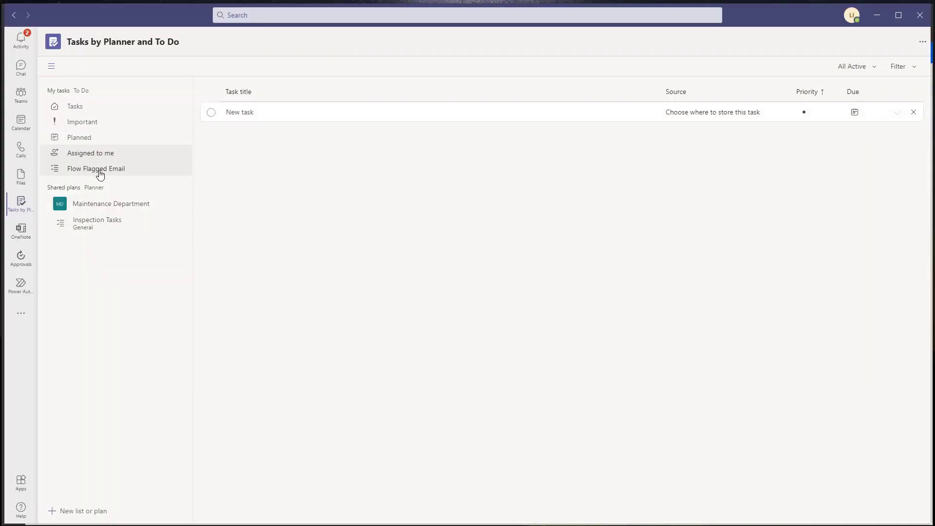
left_click(98, 170)
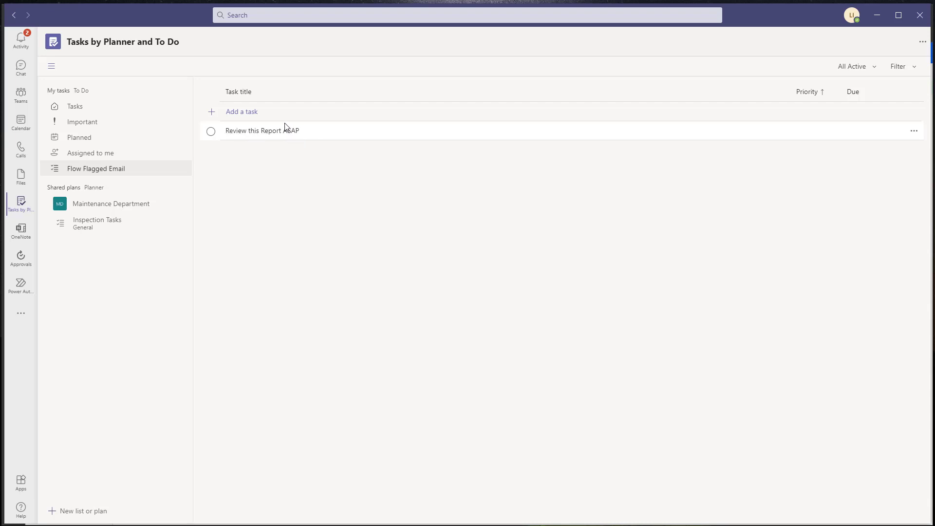
mouse_move(197, 523)
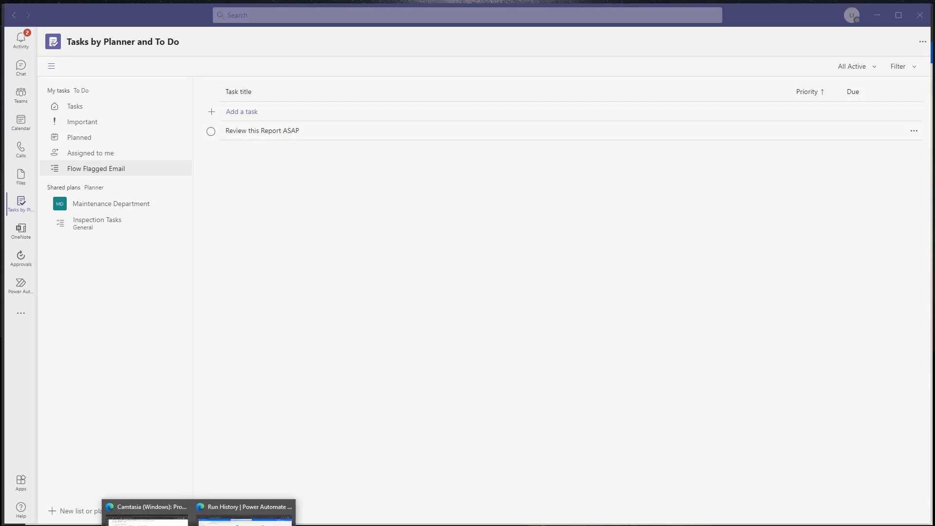
left_click(244, 511)
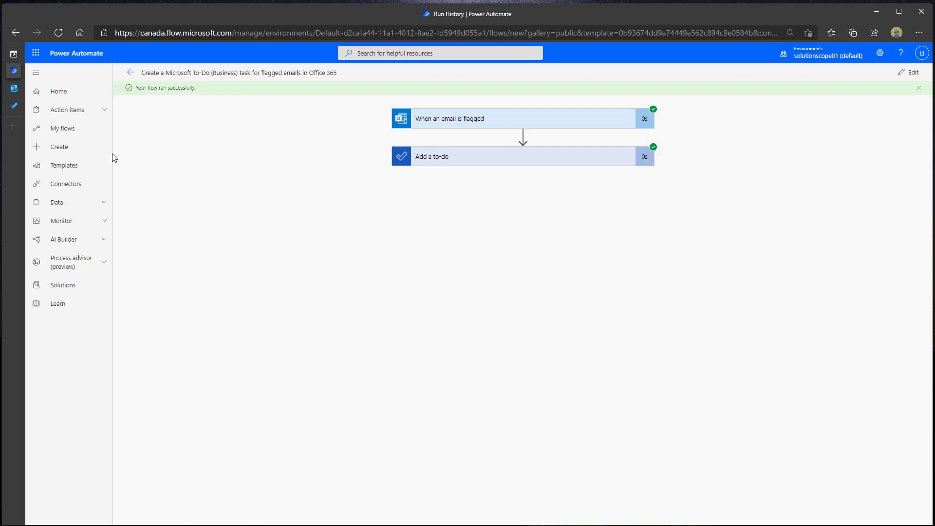
- Create an automated cloud flow named Flagged Email Tasks with the Office 365 Outlook trigger When an email is flagged (V3)
left_click(58, 93)
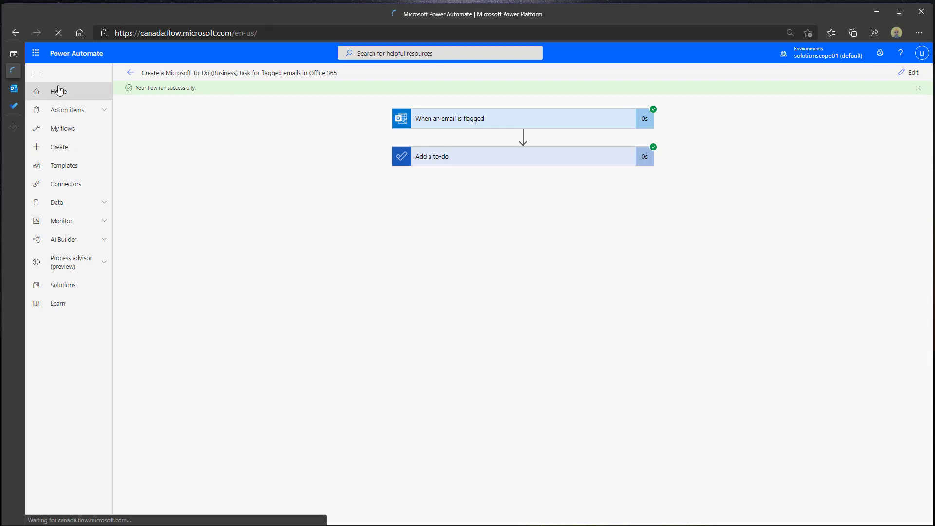
left_click(60, 153)
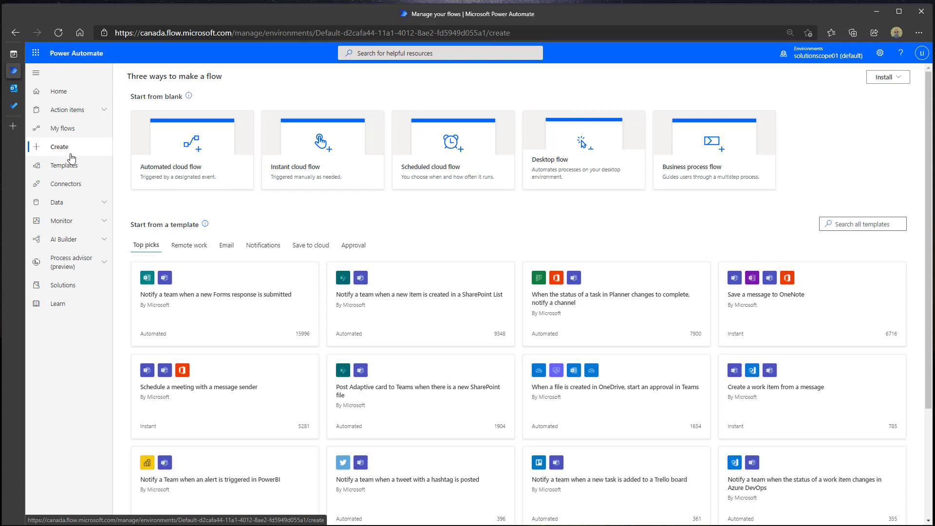
left_click(158, 172)
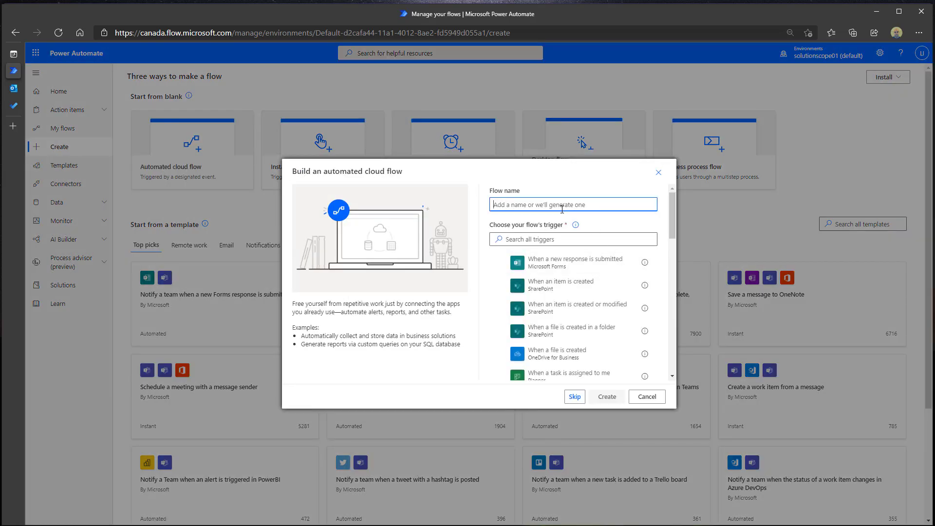
type("Flagged Email Tasks")
left_click(541, 237)
type("flag")
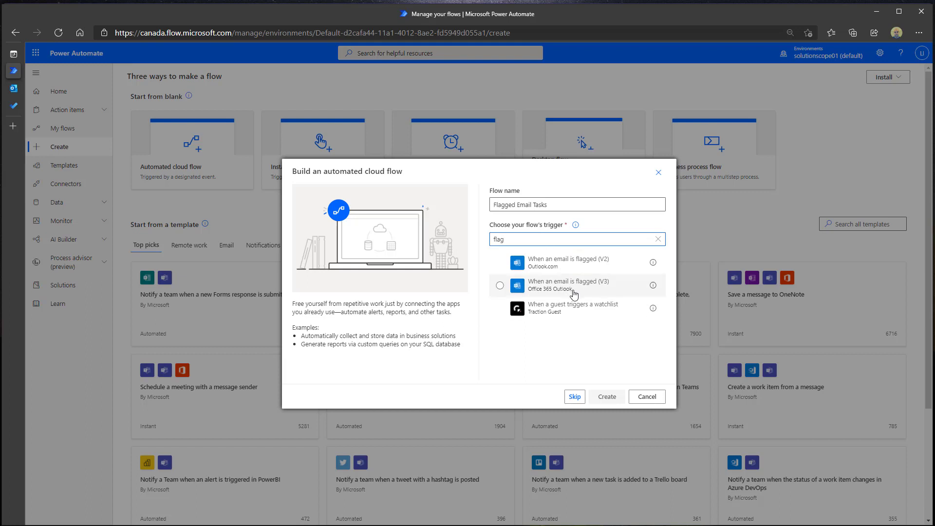
left_click(579, 288)
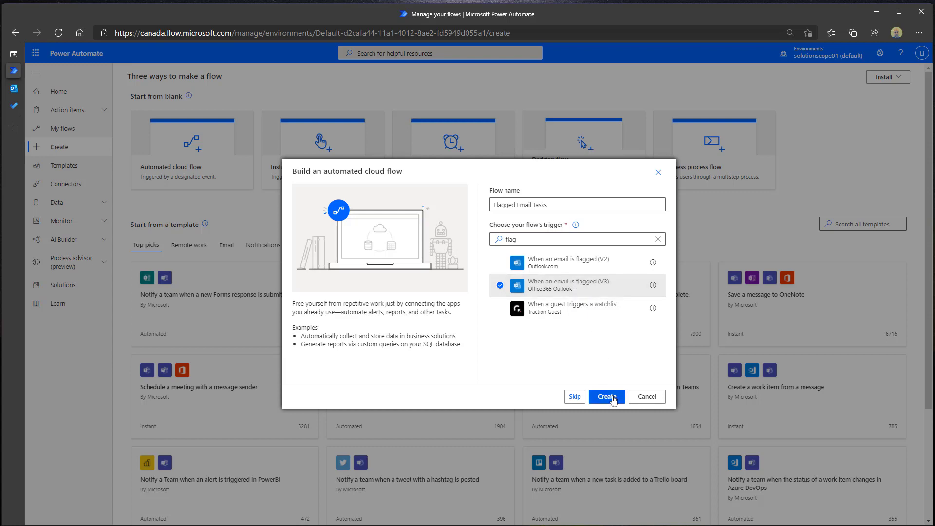
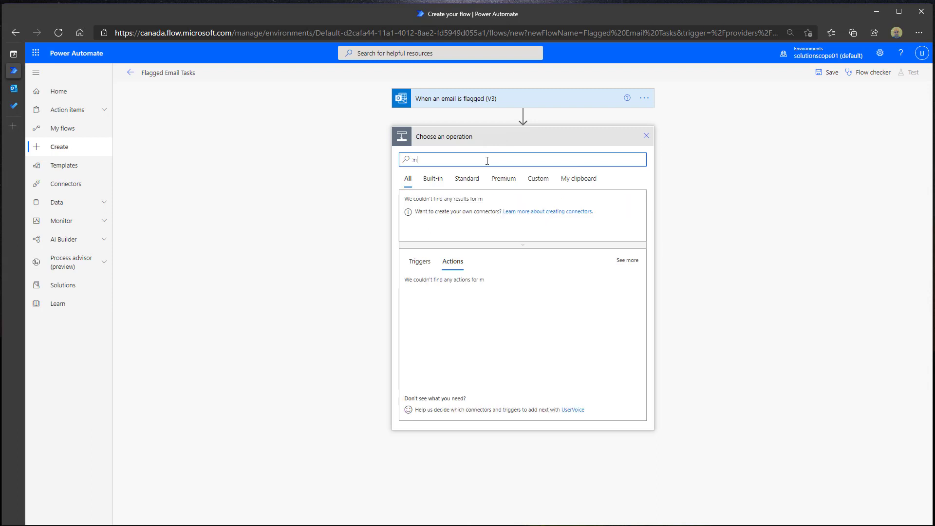
- Add the Microsoft To-Do (Business) action Add a to-do (V3) after the flagged email trigger
type("t to do")
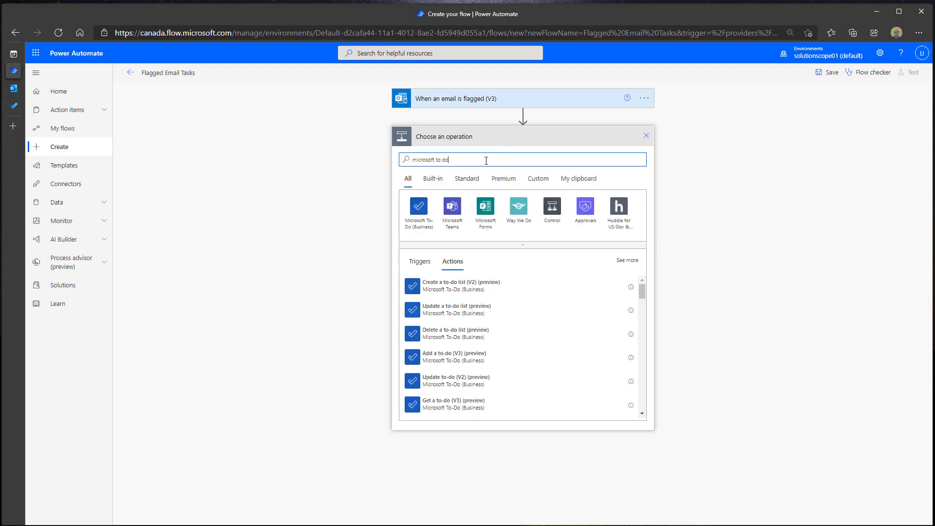
left_click(419, 212)
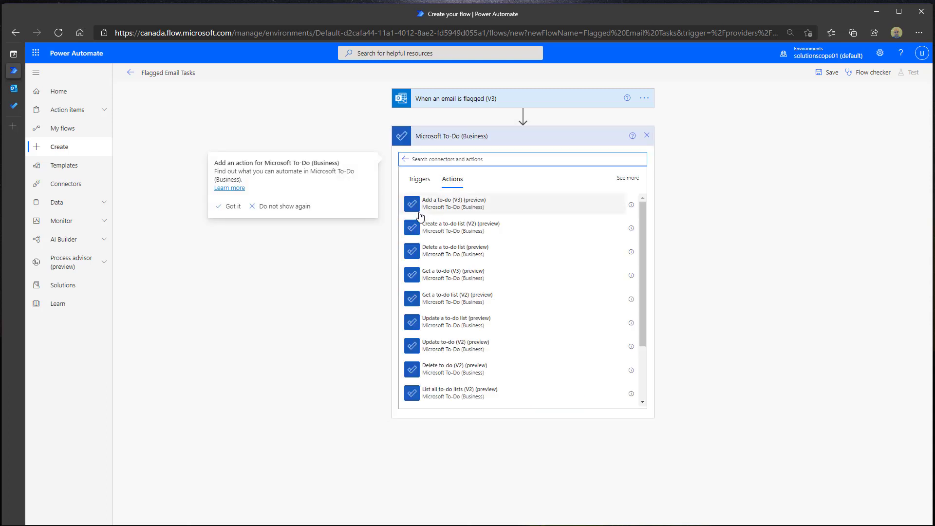
left_click(477, 213)
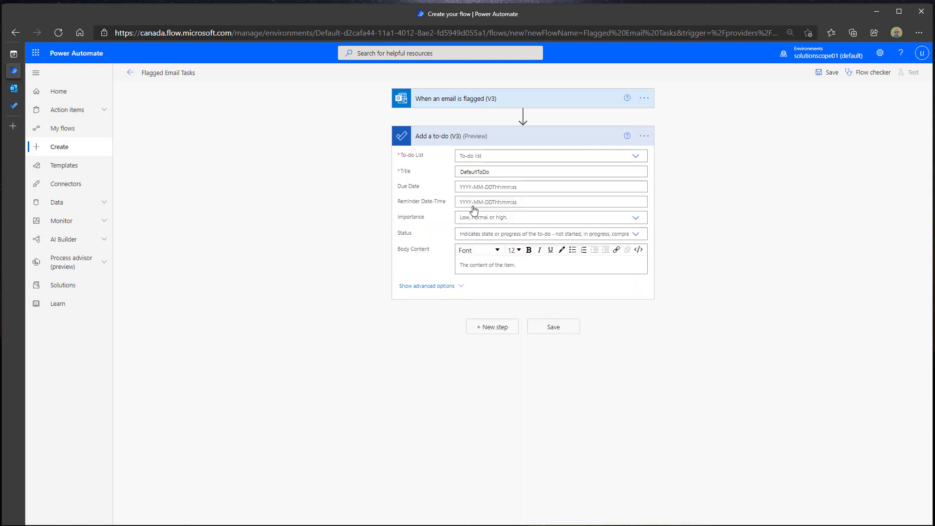
- Set the action's To-do List to Flow Flagged Email and replace the default Title with the email's Subject dynamic content
left_click(636, 159)
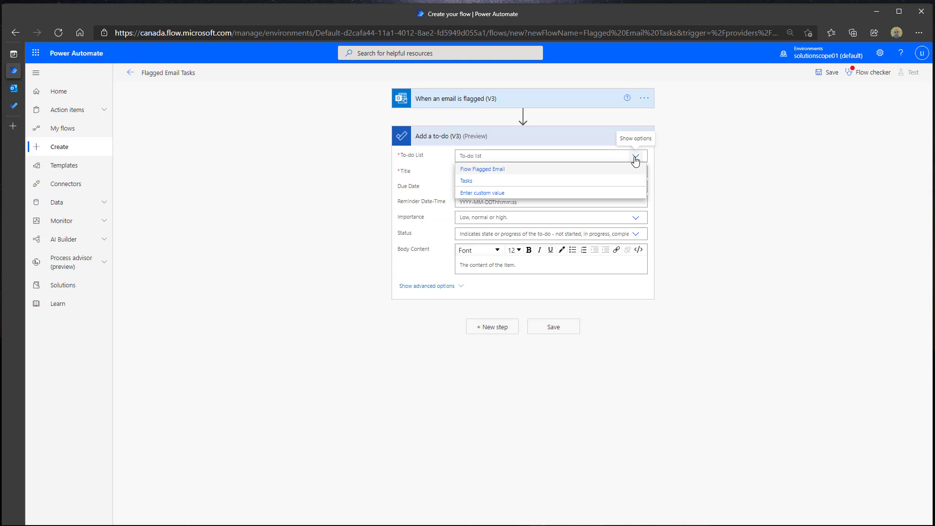
left_click(492, 170)
left_click_drag(512, 172, 447, 172)
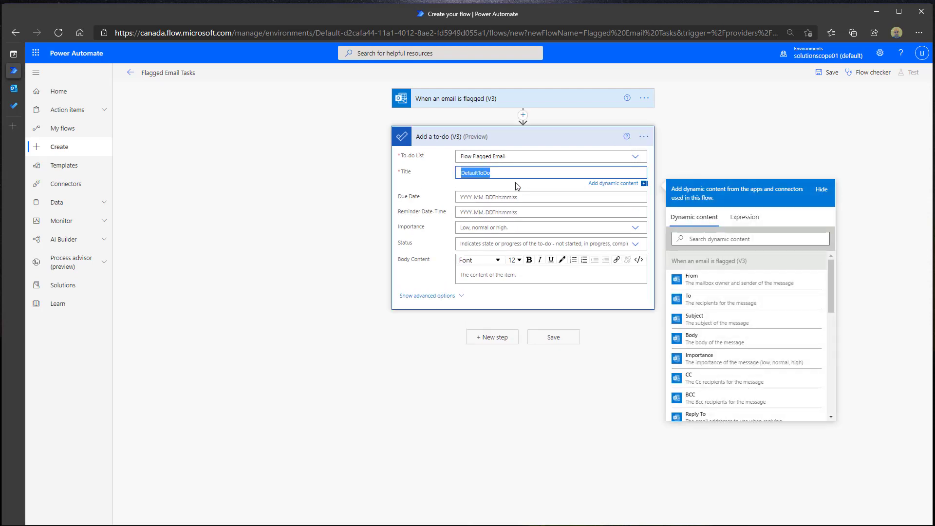
key("BackSpace")
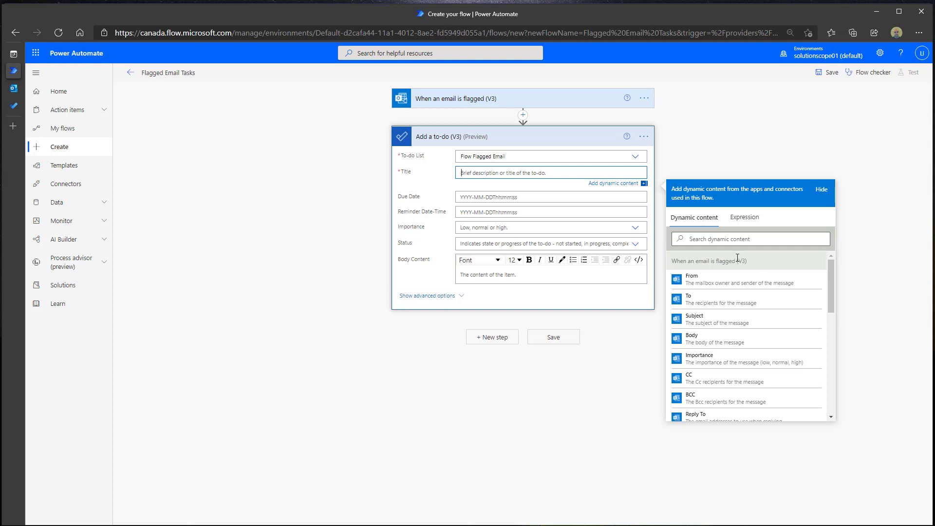
left_click(707, 322)
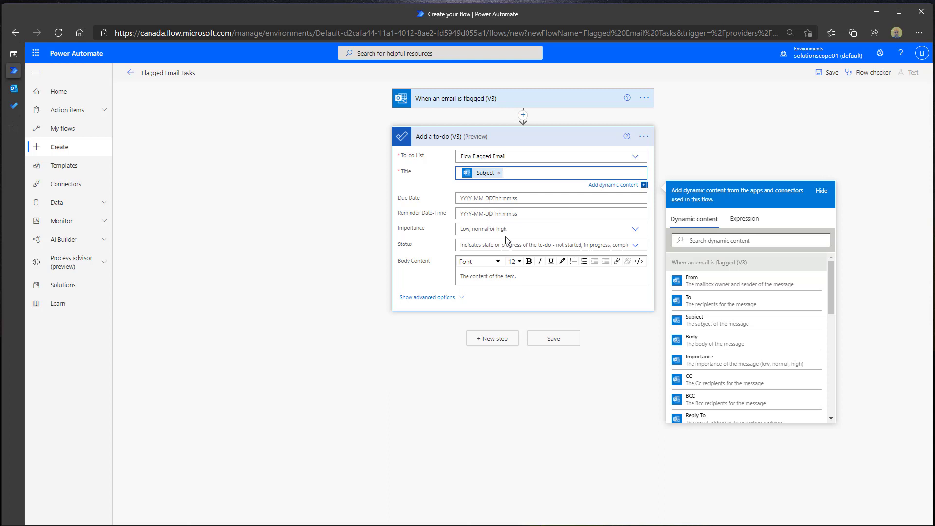
- Fill the Body Content with the email's Body dynamic content and save the flow
left_click(501, 274)
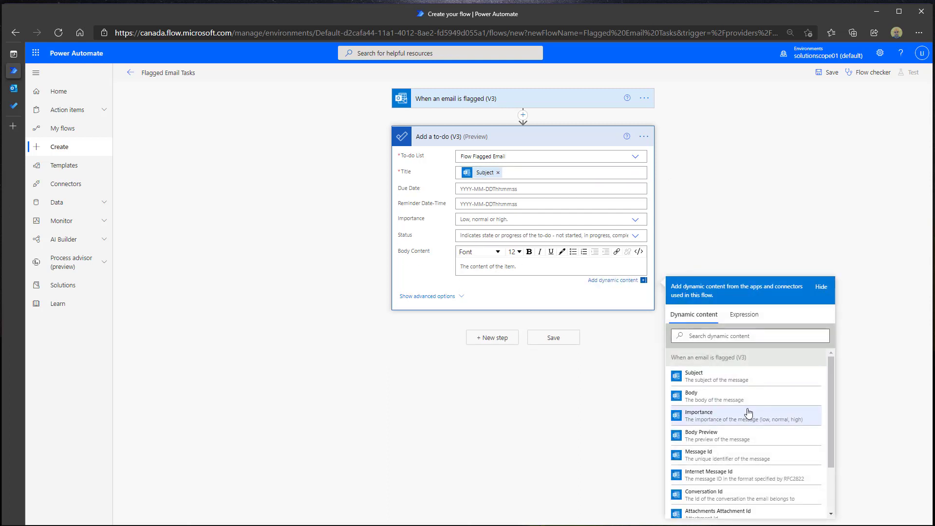
left_click(720, 398)
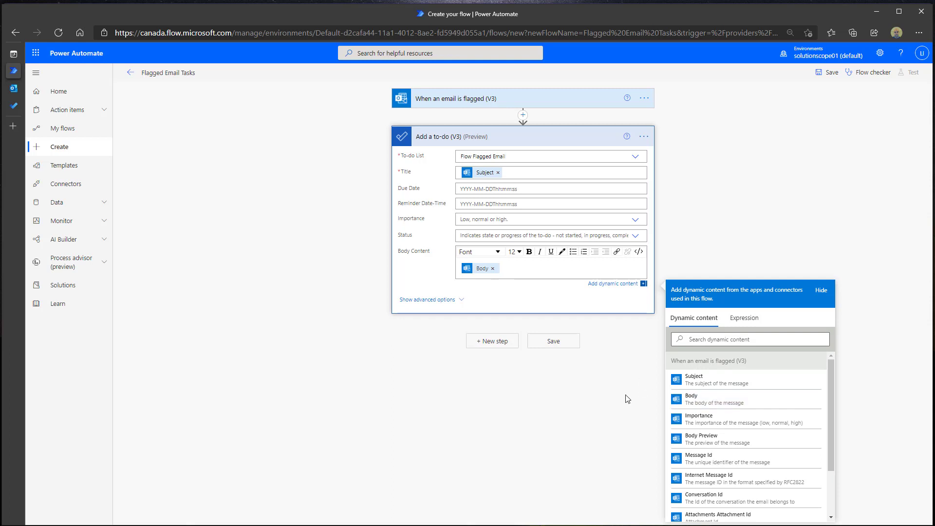
left_click(553, 342)
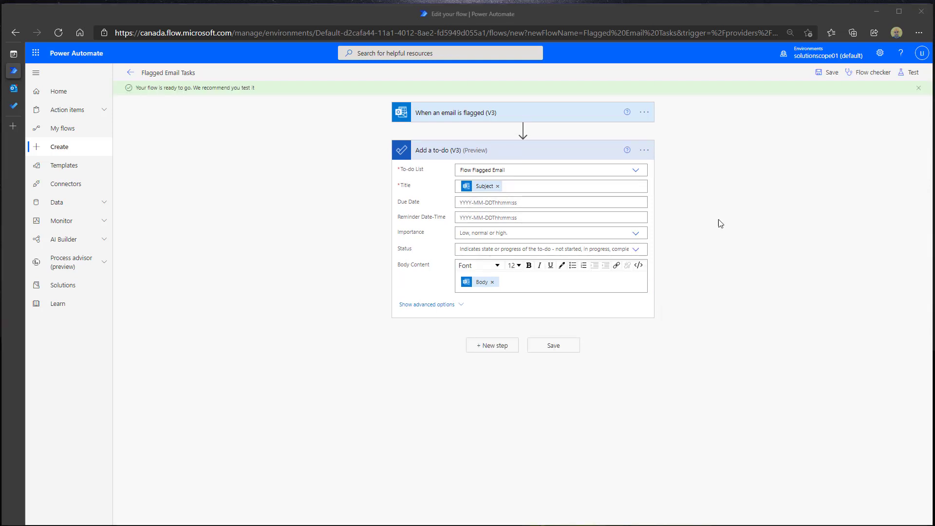
- Start a manual test of the flow, and switch to Outlook to flag the "Update Status Report" email as the trigger
left_click(914, 75)
left_click(814, 95)
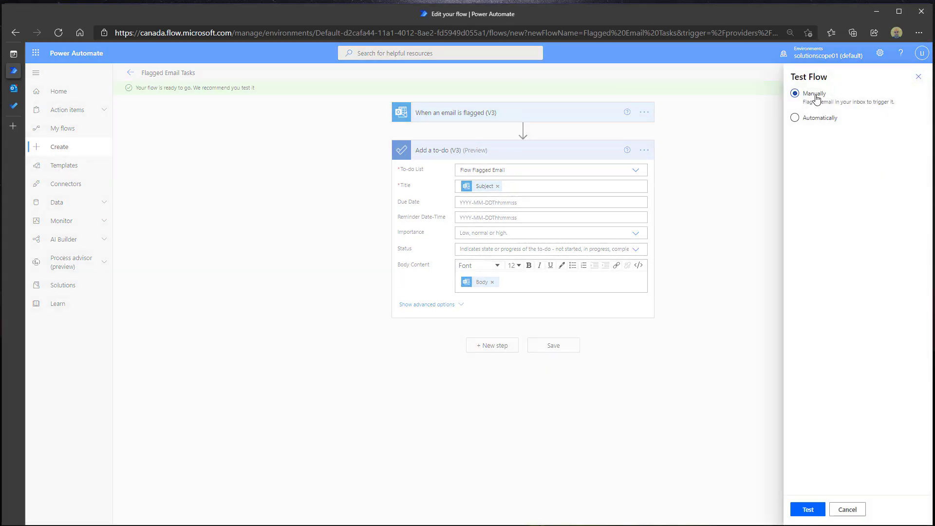
left_click(808, 509)
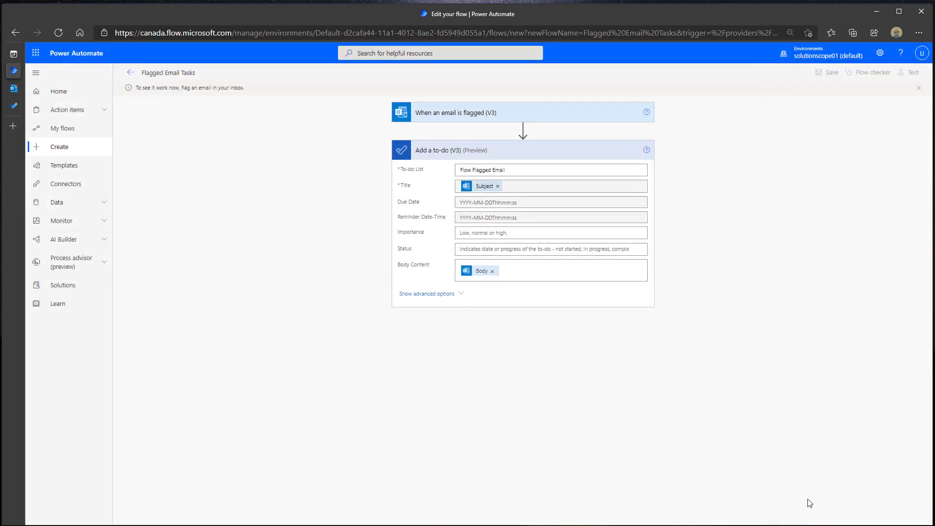
left_click(14, 88)
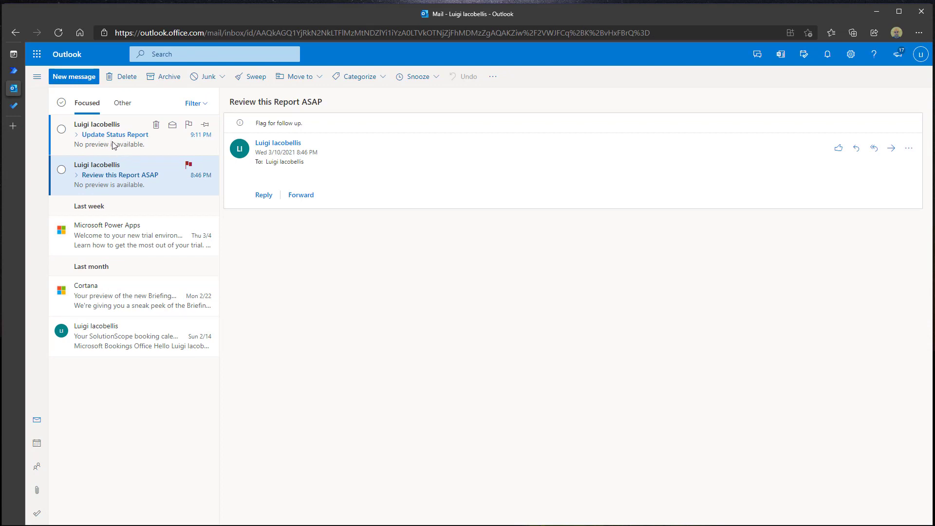
left_click(187, 127)
- Check the test run in Power Automate and switch to Teams to view the Flow Flagged Email task list
left_click(13, 71)
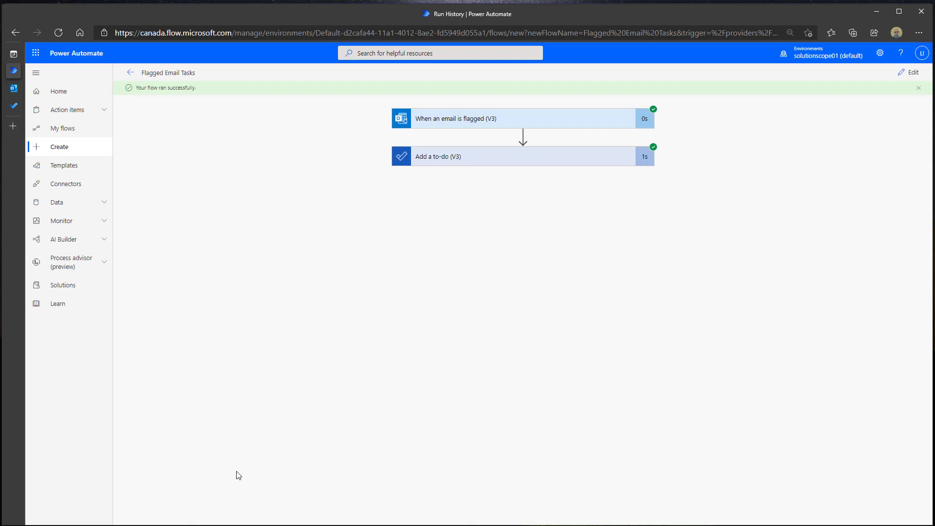
left_click(251, 525)
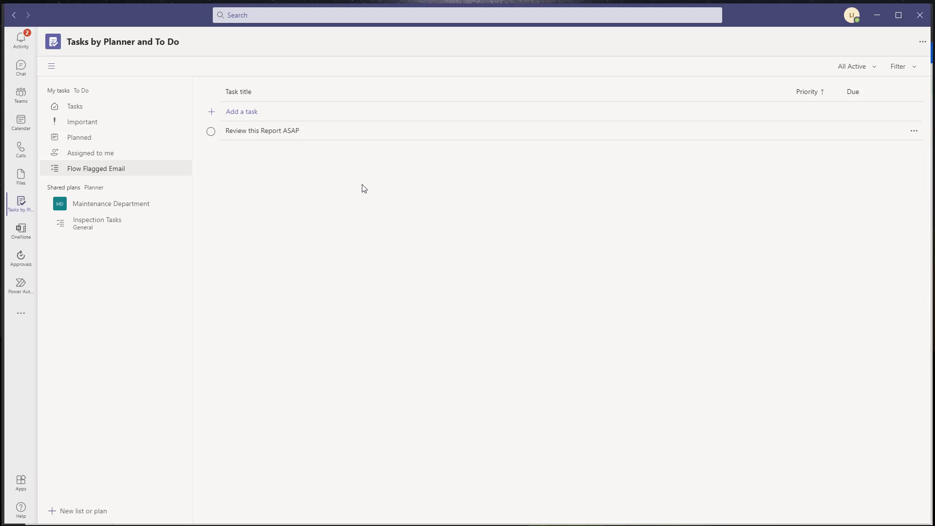
left_click(79, 156)
left_click(89, 170)
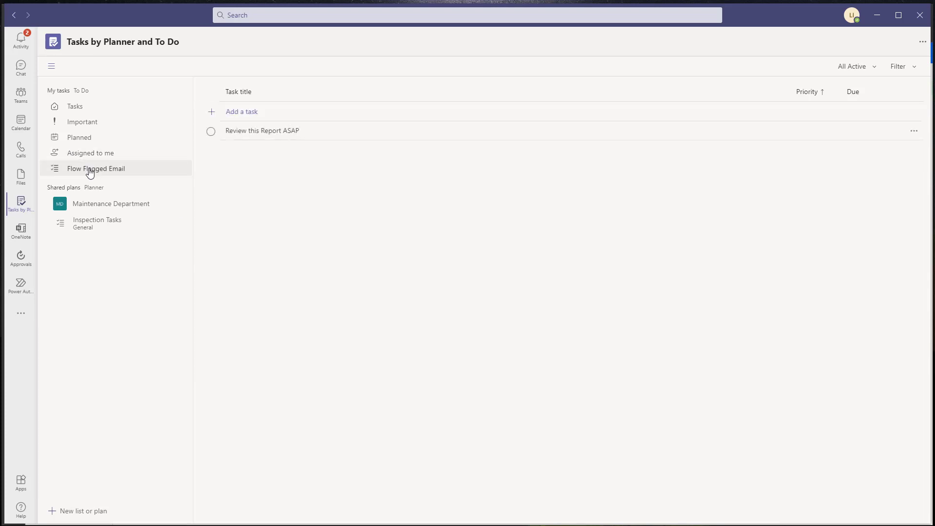